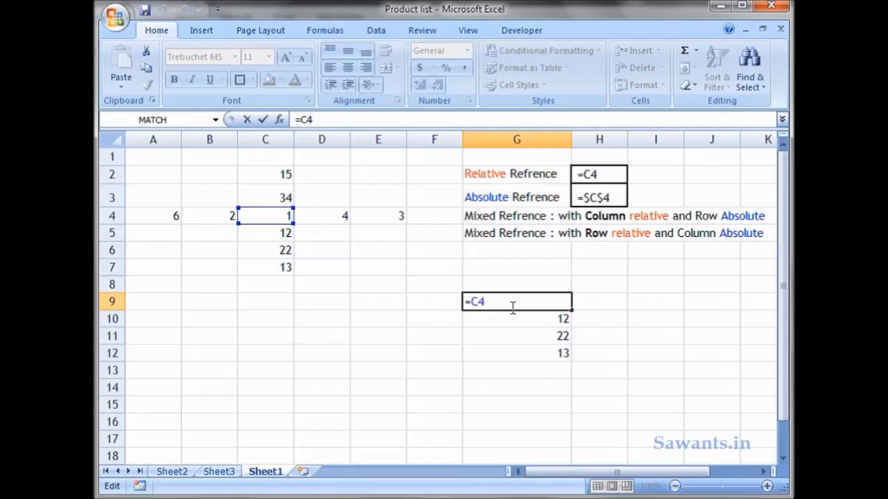
# Step: Inspect the relative formulas in G9, G10 and G11 and the source cells they refer to
pyautogui.press('Return')
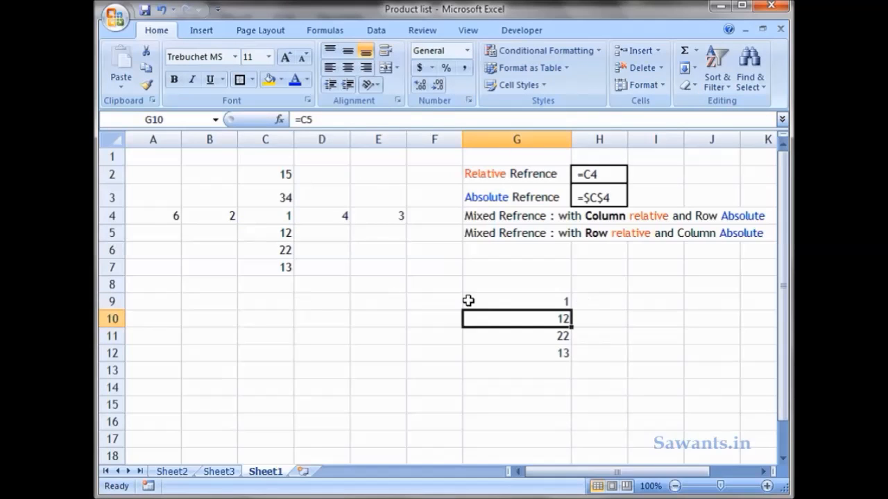
pyautogui.doubleClick(552, 320)
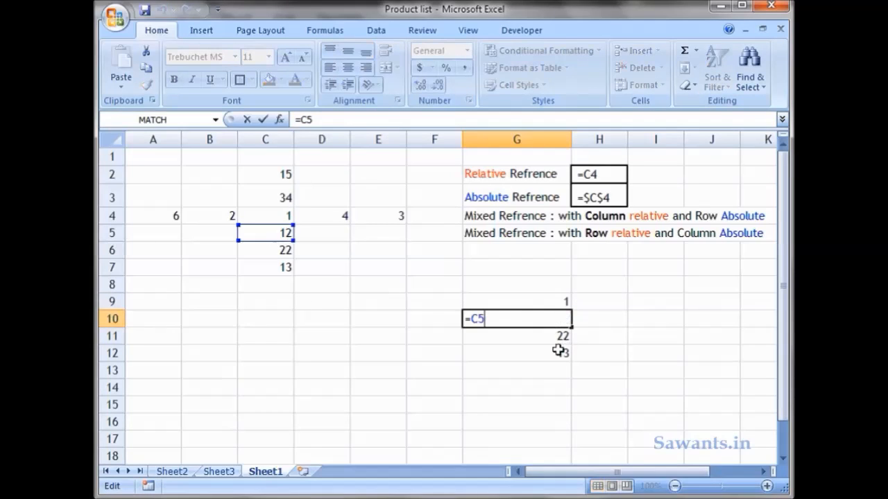
pyautogui.press('Return')
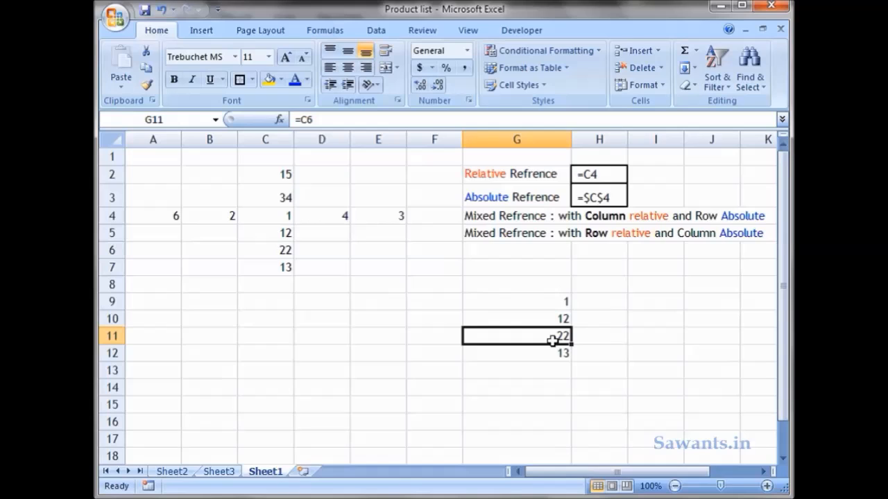
pyautogui.doubleClick(548, 336)
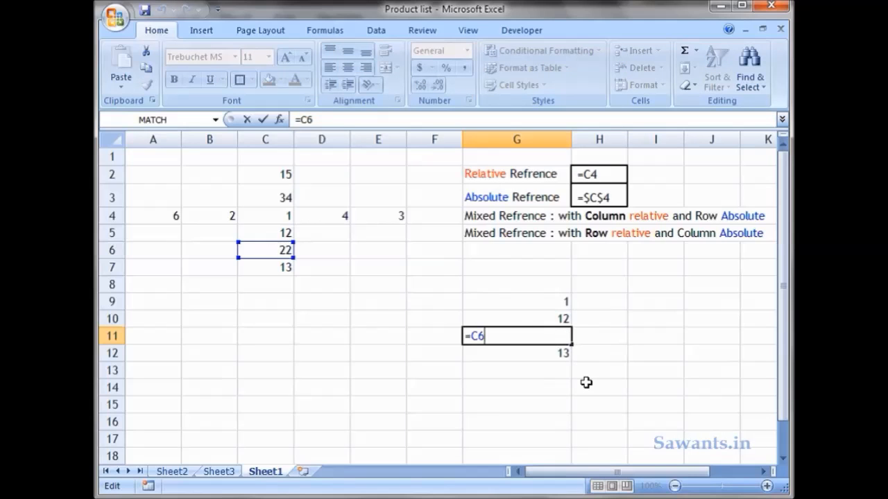
pyautogui.press('Return')
# Step: Fill the relative formula in G9 across to I9 and inspect the resulting formulas in H9 and I9
pyautogui.click(571, 305)
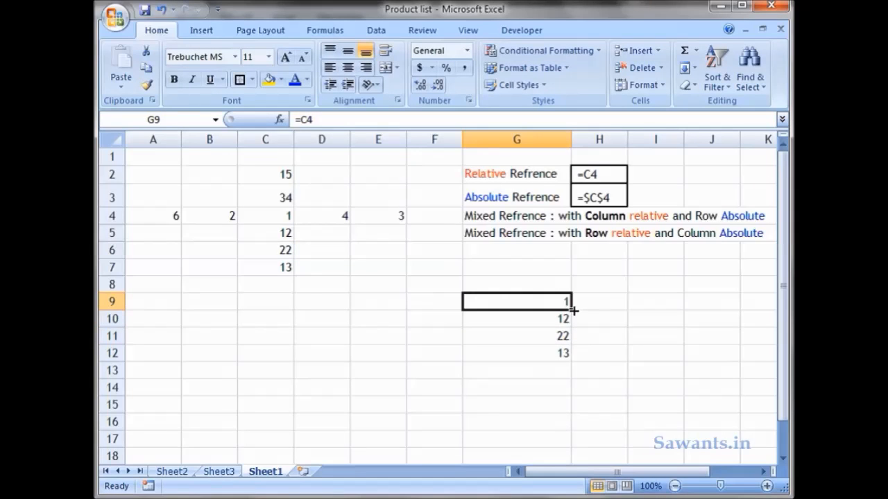
pyautogui.moveTo(571, 310); pyautogui.dragTo(680, 318)
pyautogui.click(648, 371)
pyautogui.click(610, 305)
pyautogui.doubleClick(611, 305)
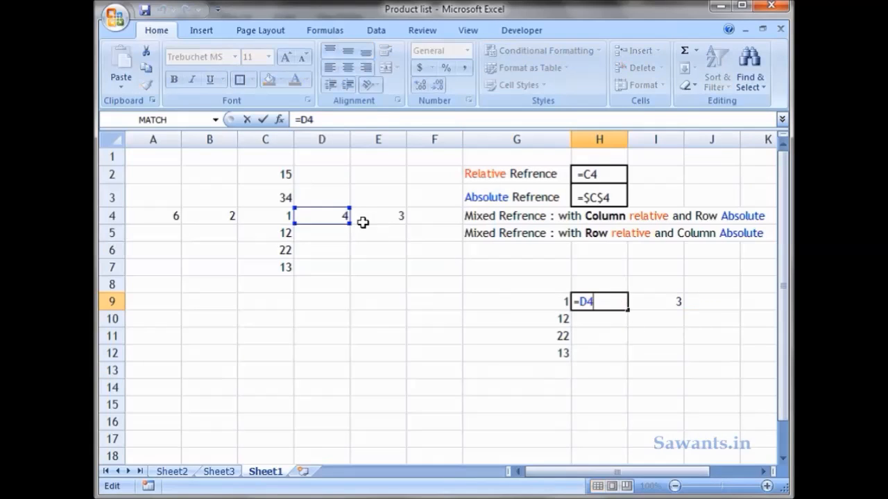
pyautogui.press('Return')
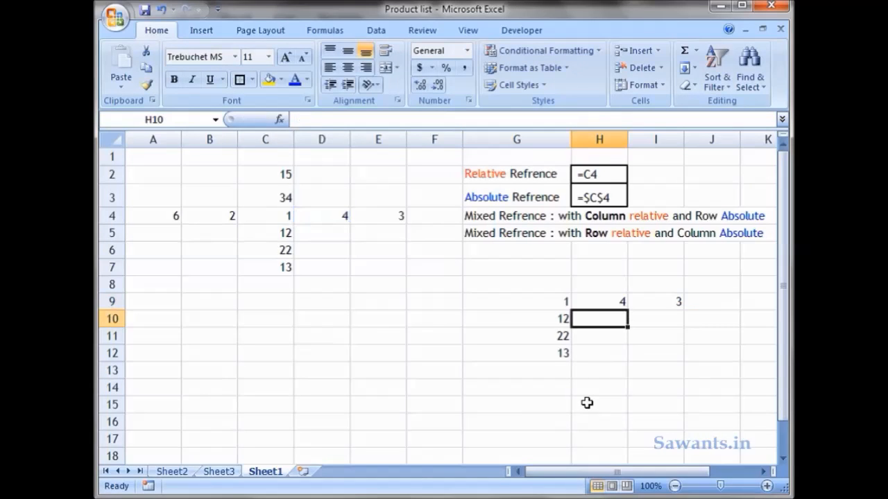
pyautogui.doubleClick(639, 311)
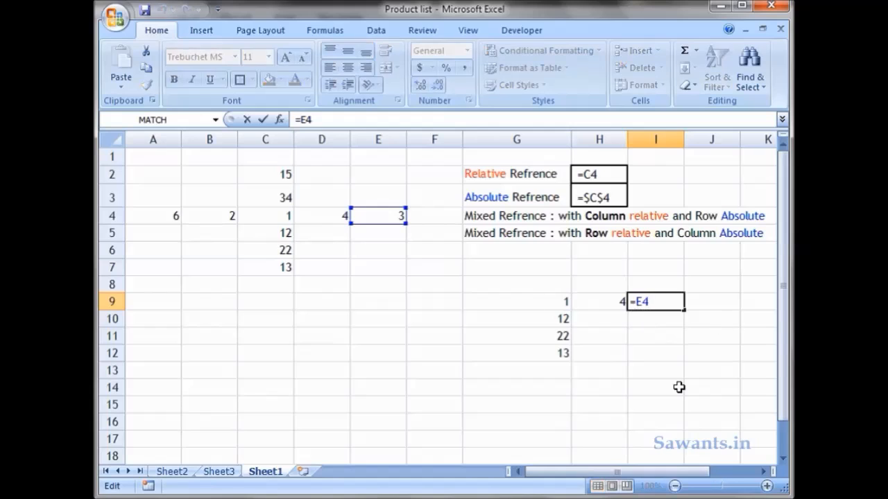
# Step: Change the formula in G9 to the absolute reference =$C$4
pyautogui.click(559, 303)
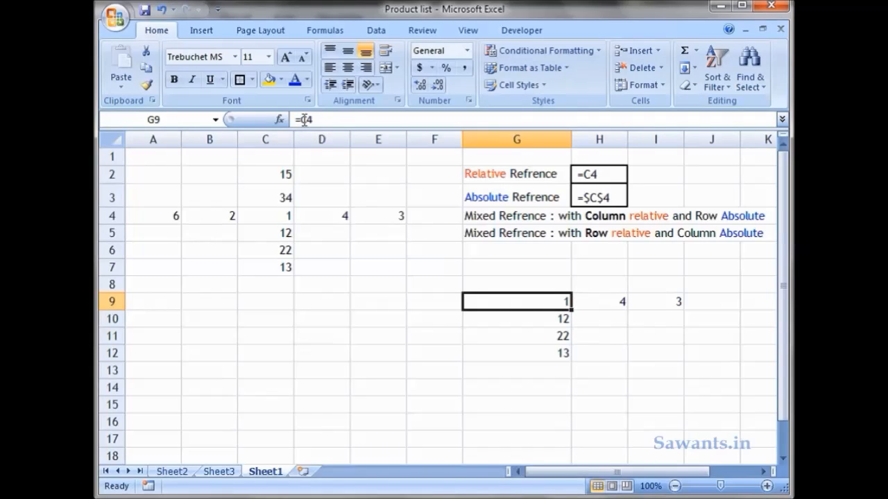
pyautogui.click(328, 124)
pyautogui.write('$')
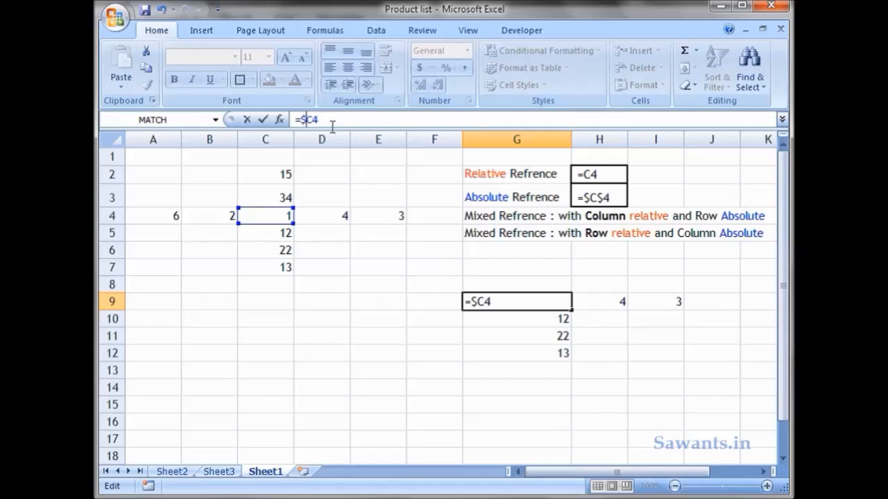
pyautogui.click(315, 122)
pyautogui.write('$')
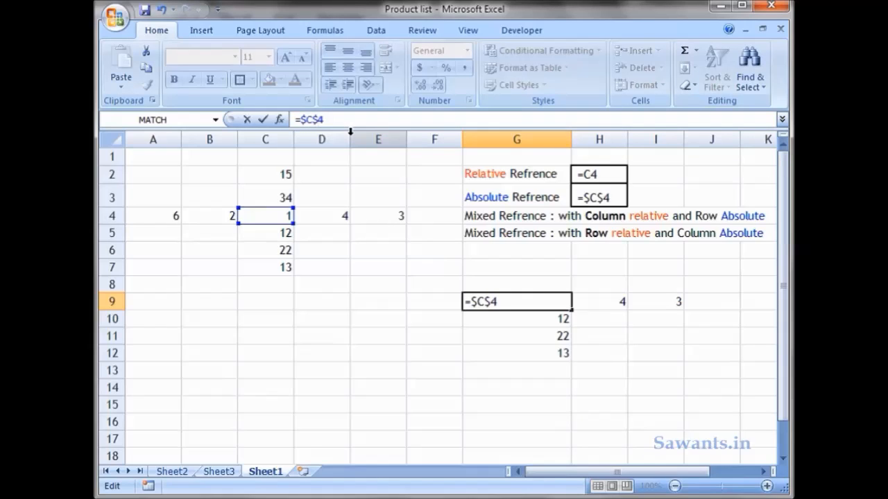
pyautogui.press('Return')
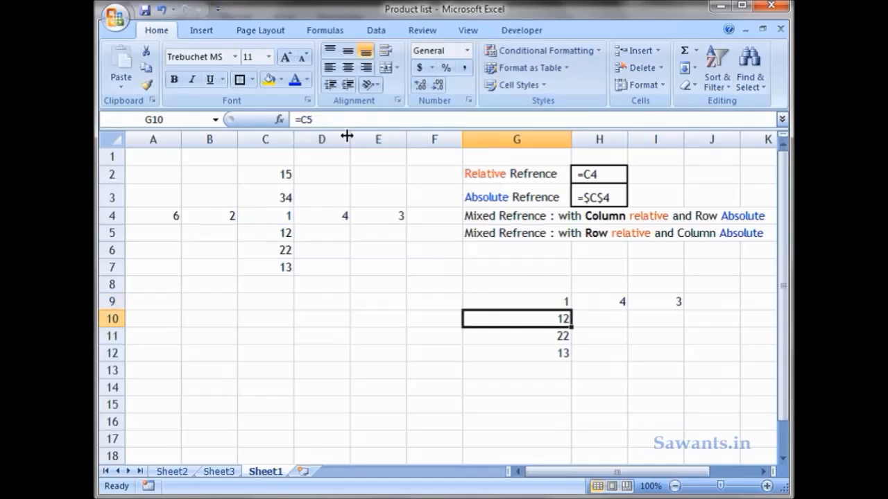
# Step: Fill G9's absolute formula down to G12 and across to I9, checking the copied formulas in row 9
pyautogui.click(525, 303)
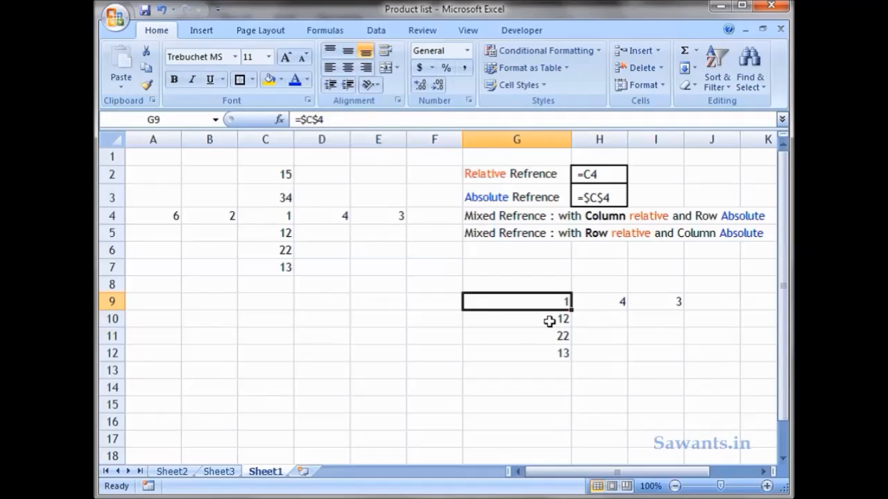
pyautogui.moveTo(571, 310); pyautogui.dragTo(564, 353)
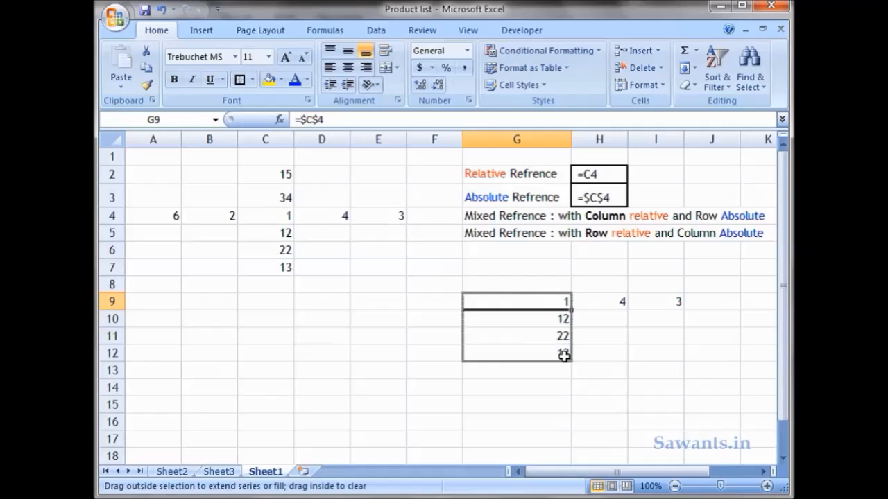
pyautogui.click(557, 301)
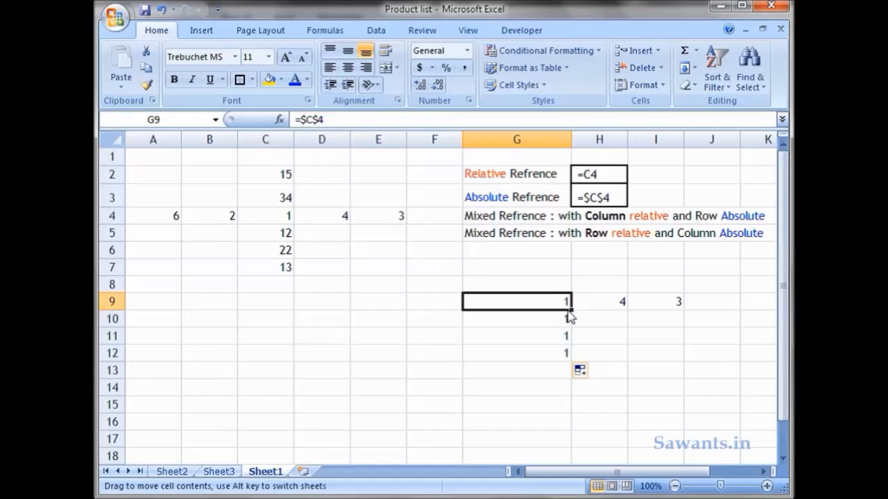
pyautogui.moveTo(573, 311); pyautogui.dragTo(680, 311)
pyautogui.click(616, 303)
pyautogui.click(650, 303)
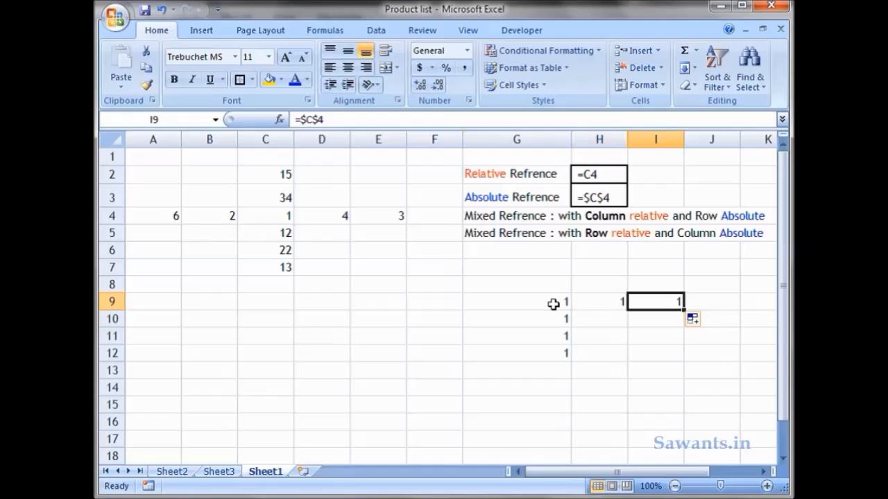
# Step: Fill G9's absolute formula back across to E9 and down to G17, and inspect the copies in column G
pyautogui.click(555, 303)
pyautogui.moveTo(571, 312); pyautogui.dragTo(361, 298)
pyautogui.click(565, 308)
pyautogui.moveTo(569, 311); pyautogui.dragTo(560, 443)
pyautogui.click(541, 355)
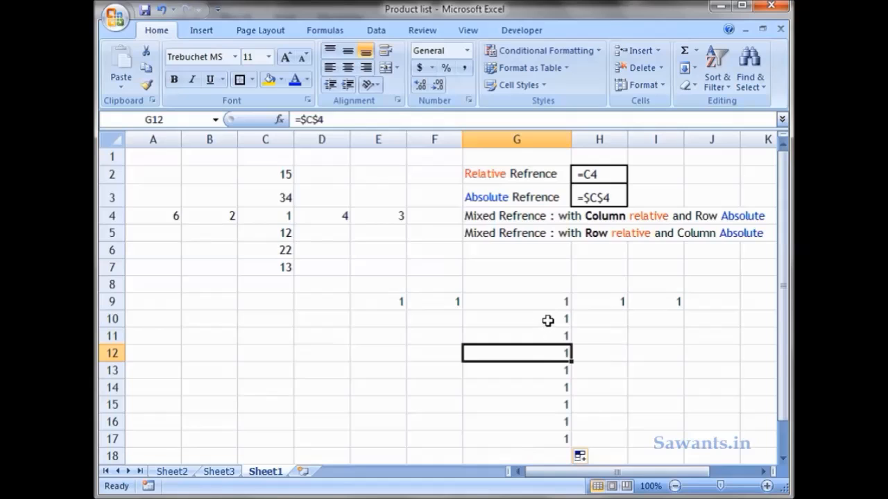
pyautogui.doubleClick(548, 321)
pyautogui.click(538, 387)
# Step: Set the source value in cell C4 to 4
pyautogui.click(287, 217)
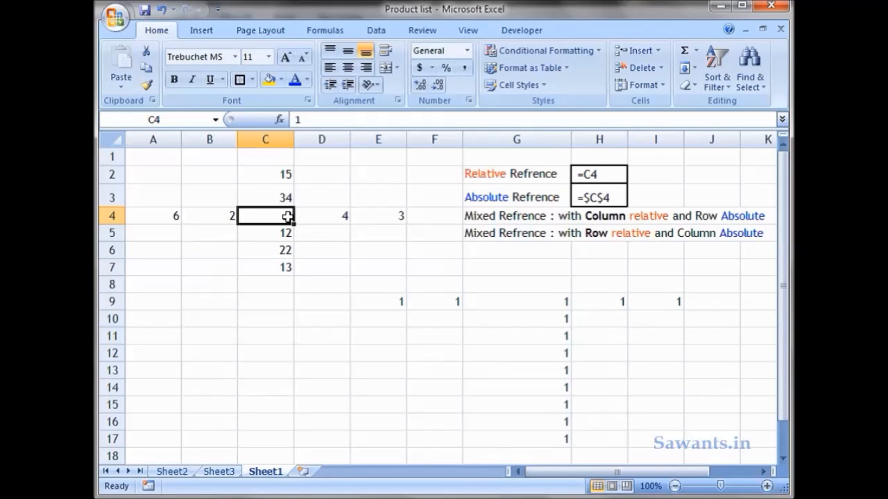
pyautogui.write('4')
pyautogui.press('Return')
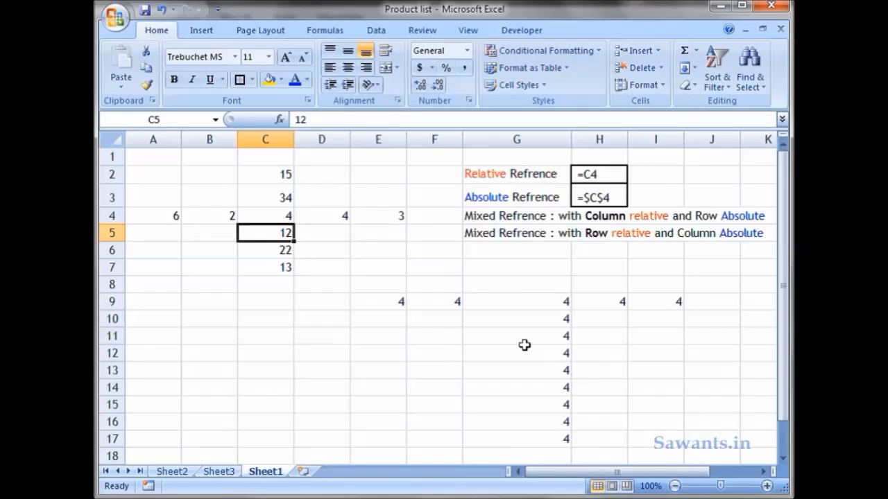
# Step: Review the G9 formula and the relative, absolute and mixed reference labels beginning in G2
pyautogui.click(495, 297)
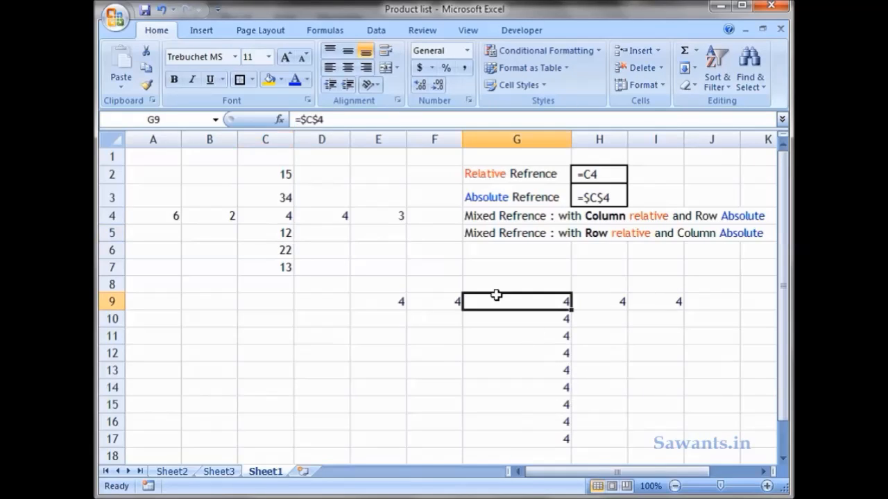
pyautogui.click(511, 175)
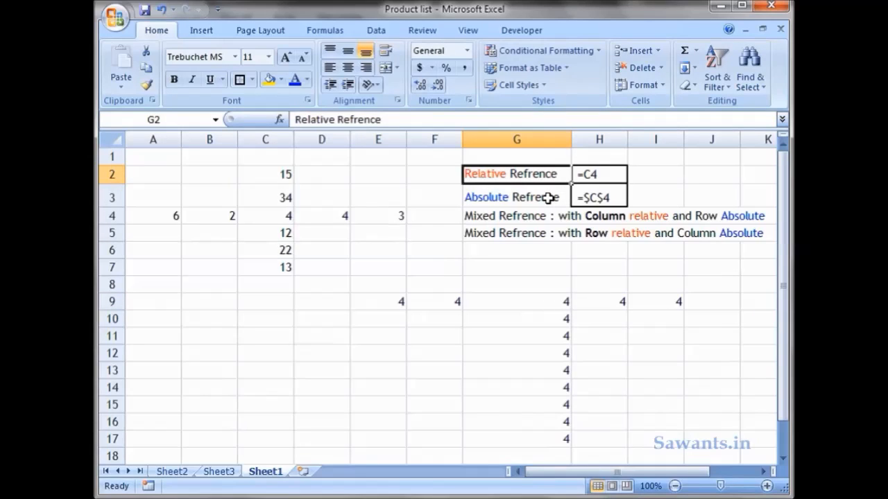
pyautogui.click(548, 198)
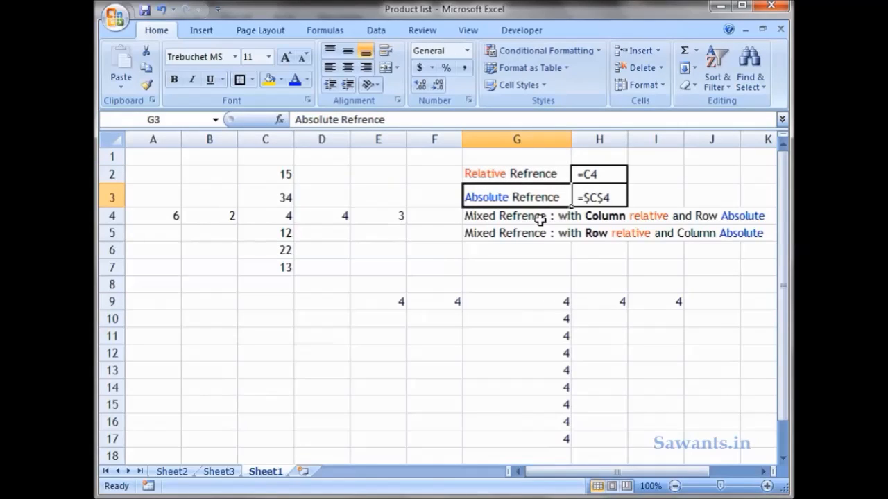
pyautogui.click(540, 218)
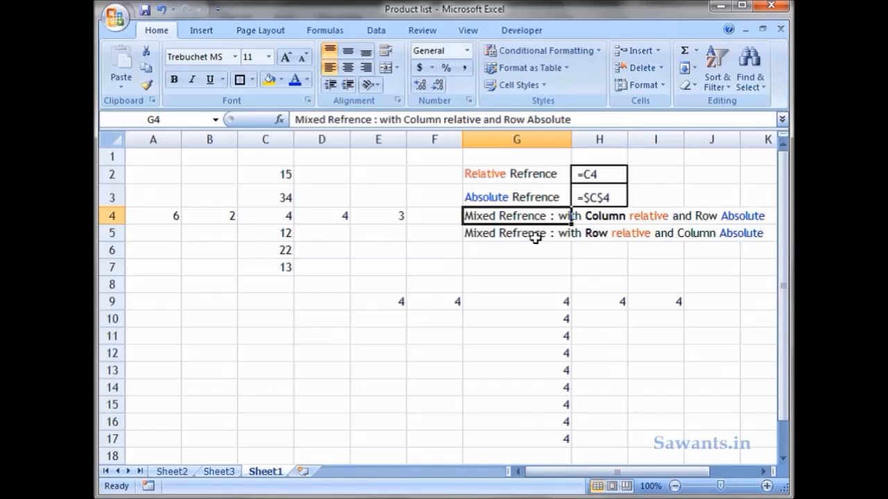
pyautogui.click(510, 261)
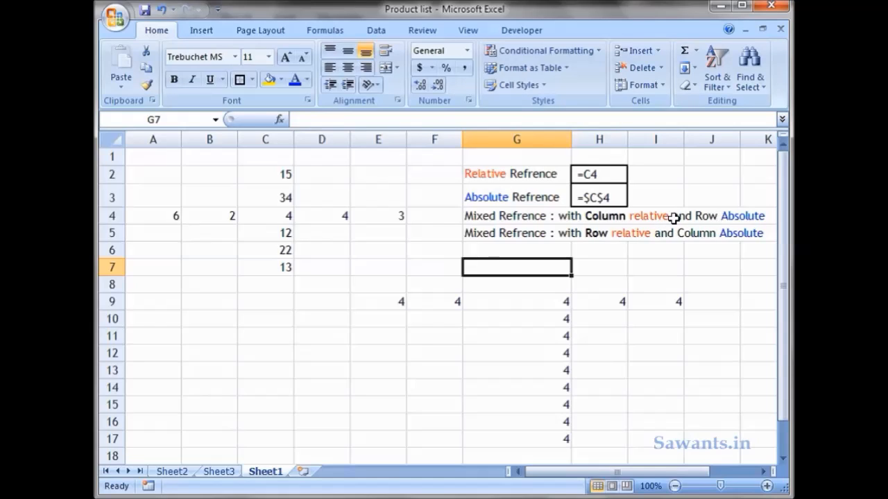
# Step: Change the formula in G9 to the mixed reference =C$4, with a relative column and absolute row
pyautogui.click(523, 304)
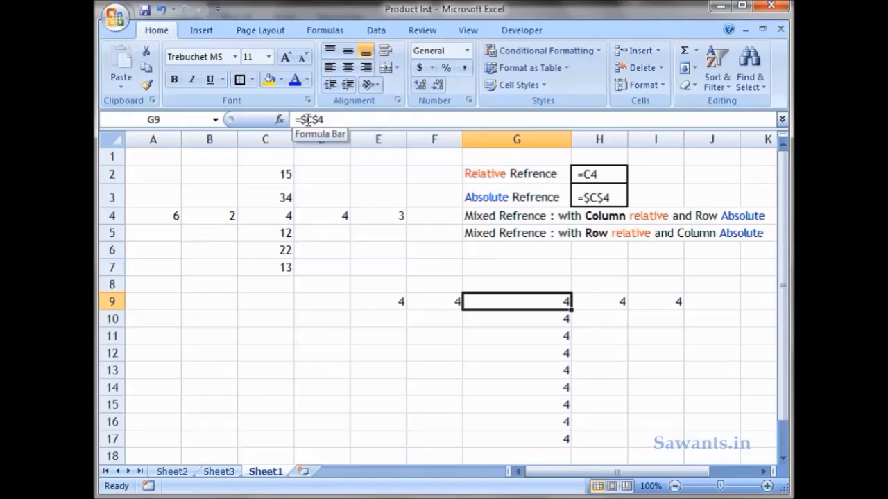
pyautogui.click(308, 119)
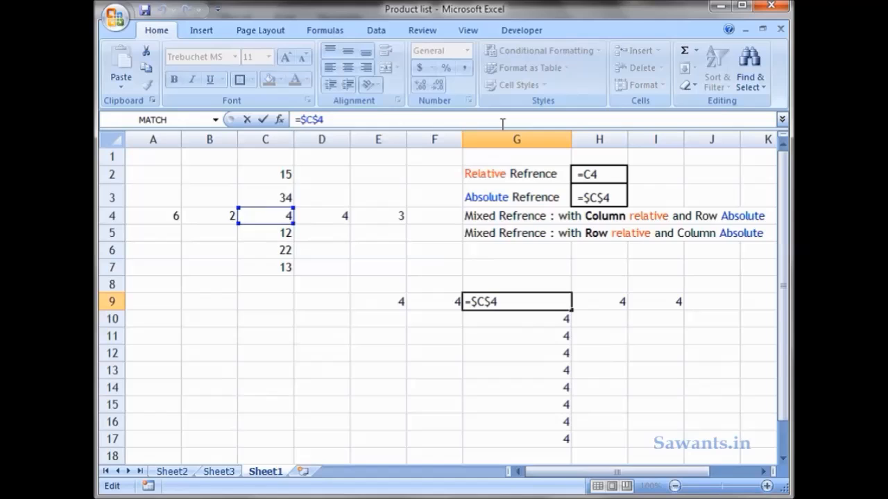
pyautogui.press('BackSpace')
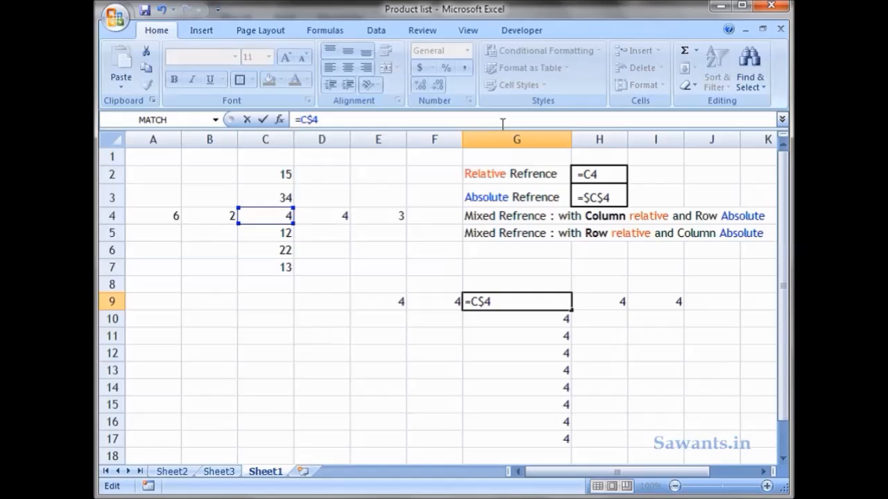
pyautogui.press('Return')
pyautogui.press('Up')
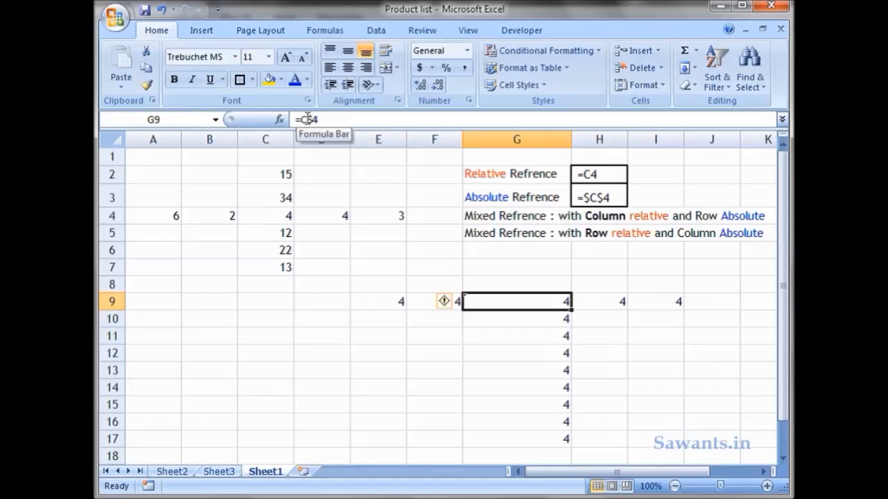
# Step: Fill G9's mixed reference formula down to G15 and up to G6
pyautogui.click(537, 289)
pyautogui.click(561, 303)
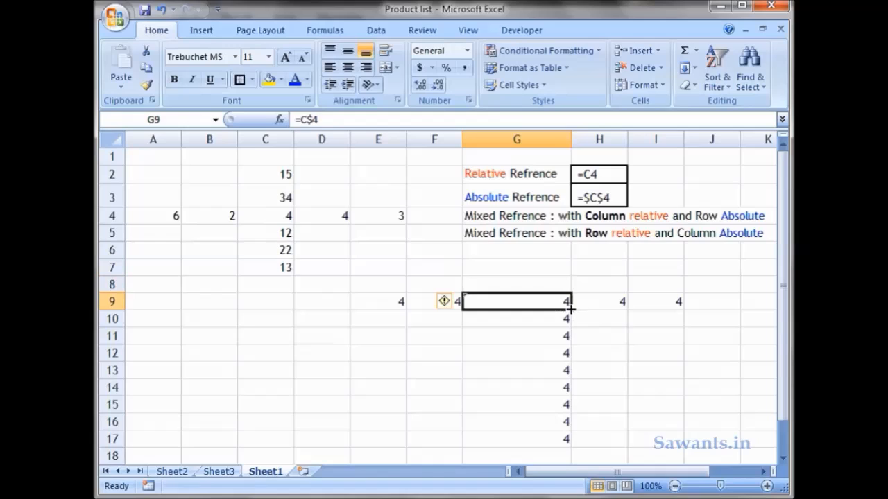
pyautogui.moveTo(568, 309); pyautogui.dragTo(568, 409)
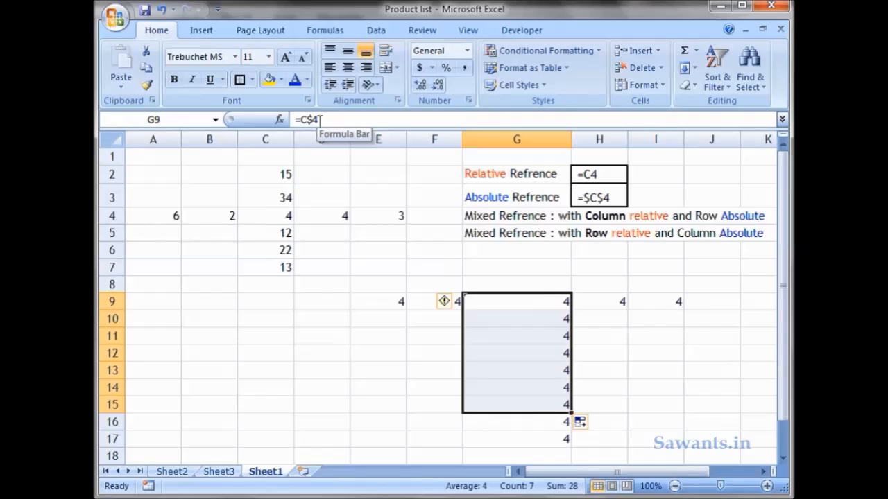
pyautogui.click(534, 301)
pyautogui.moveTo(569, 309); pyautogui.dragTo(570, 250)
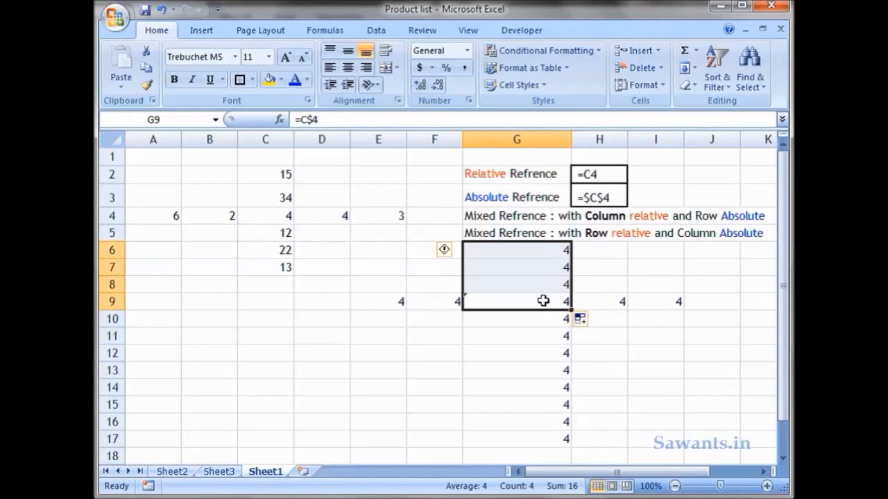
# Step: Fill G9's mixed reference formula across to J9 and check the copied formula in I9
pyautogui.click(566, 301)
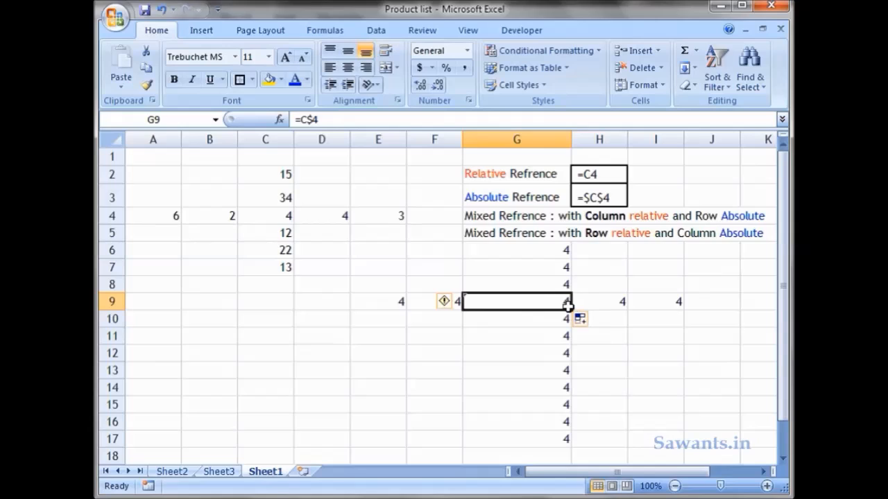
pyautogui.moveTo(571, 310); pyautogui.dragTo(733, 311)
pyautogui.click(654, 312)
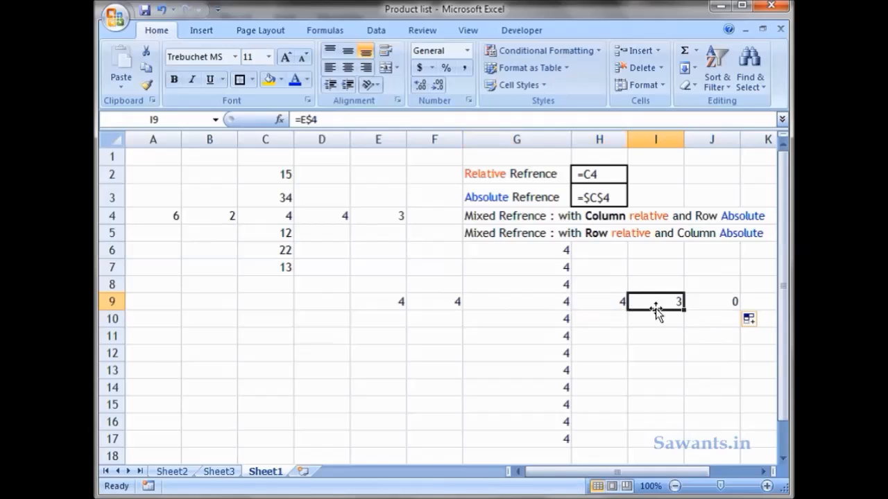
# Step: Fill G9's mixed reference formula back across to E9 and inspect the formulas in F9 and E9
pyautogui.click(545, 306)
pyautogui.moveTo(572, 309); pyautogui.dragTo(365, 304)
pyautogui.click(418, 303)
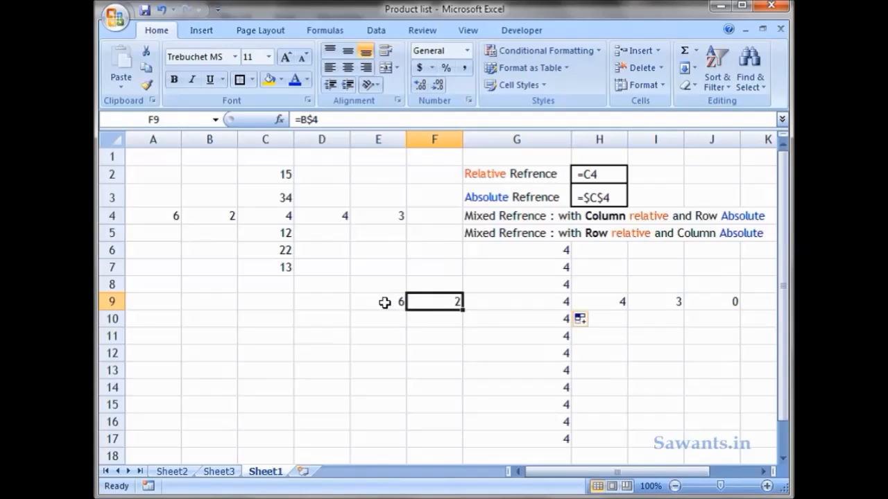
pyautogui.click(396, 302)
pyautogui.doubleClick(395, 303)
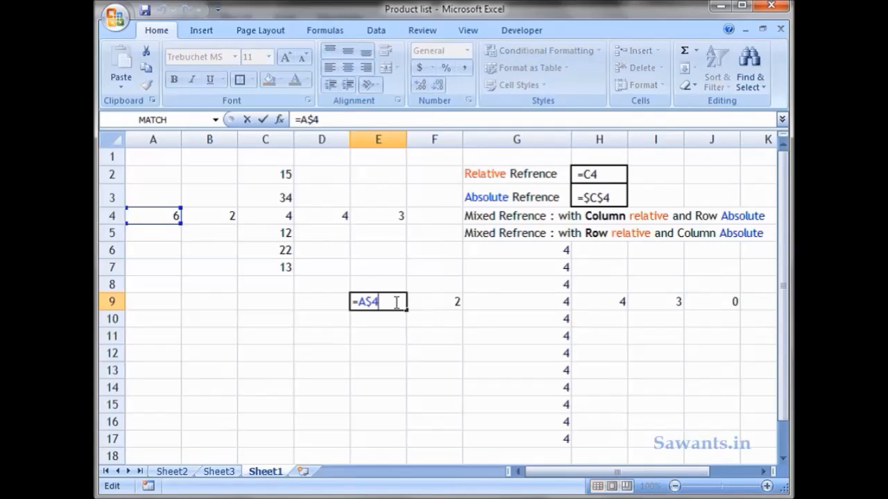
# Step: Review the mixed reference formulas in F9 and G9 and the row-relative, column-absolute description in G5
pyautogui.press('Return')
pyautogui.doubleClick(438, 302)
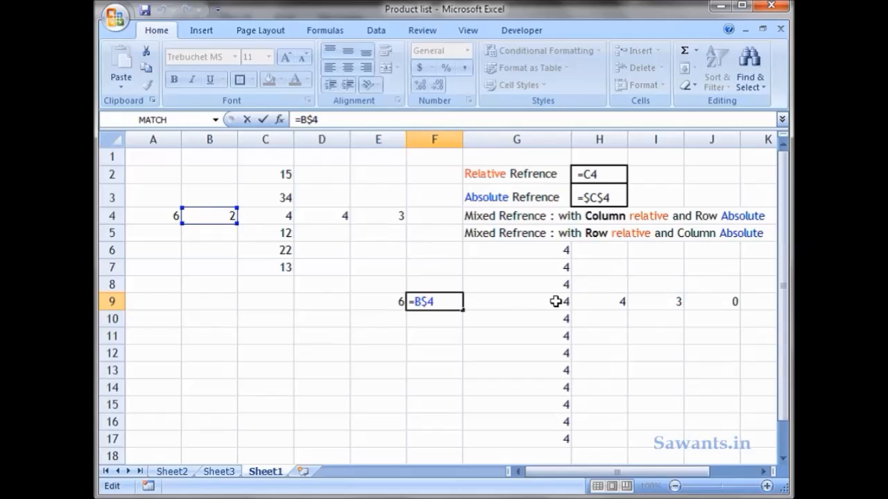
pyautogui.press('Return')
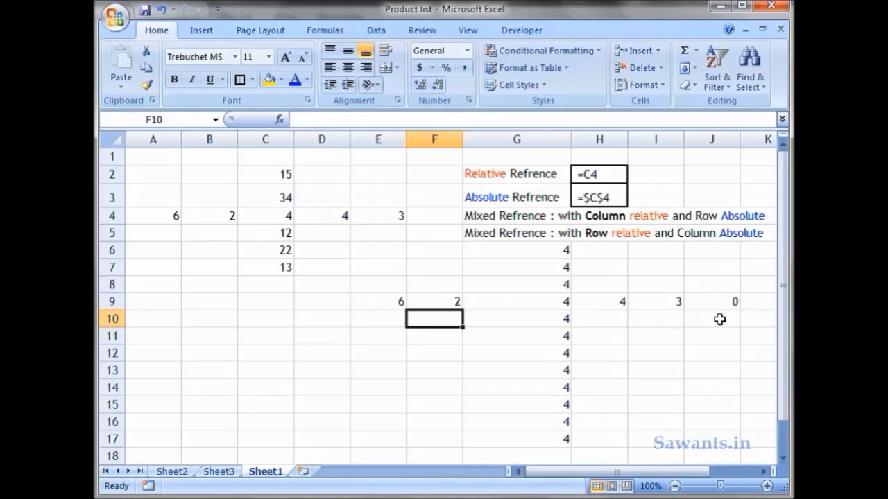
pyautogui.click(549, 305)
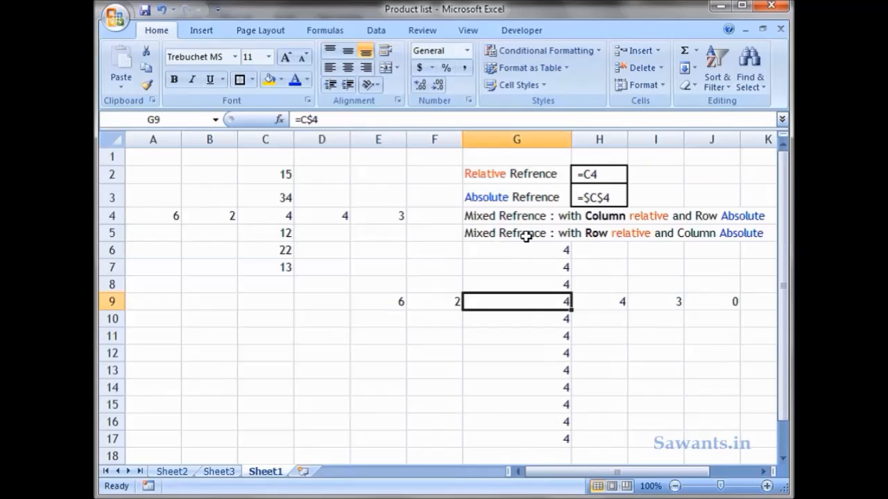
pyautogui.click(527, 235)
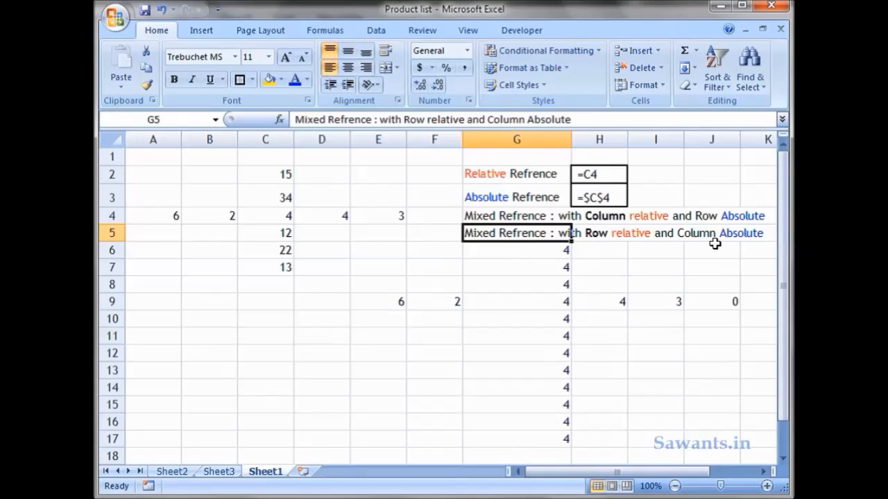
# Step: Change the formula in G9 to the mixed reference =$C4, with an absolute column and relative row
pyautogui.click(543, 305)
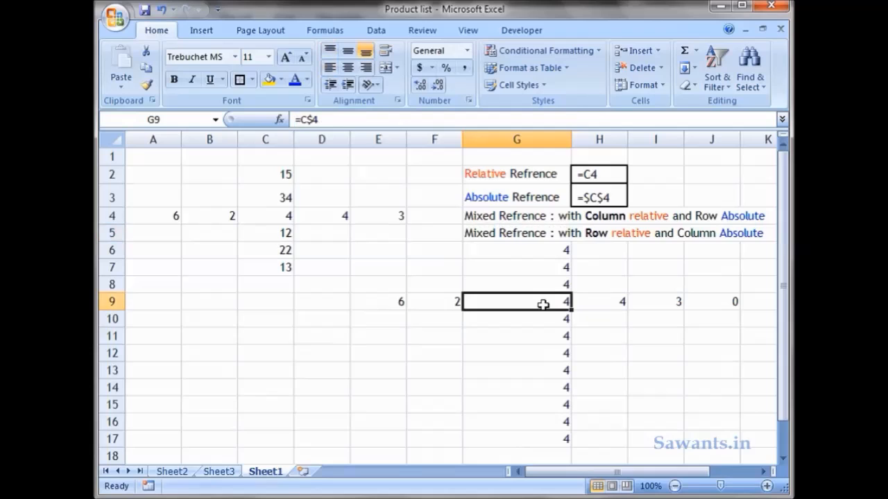
pyautogui.click(314, 120)
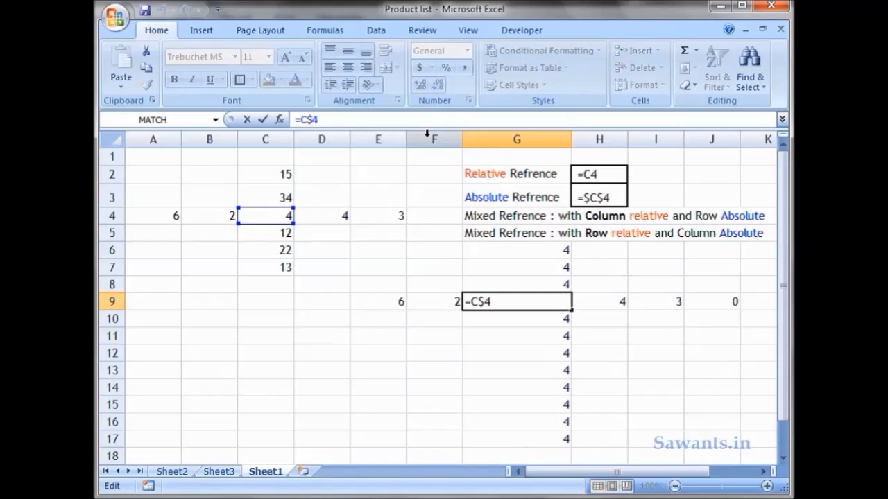
pyautogui.press('BackSpace')
pyautogui.press('Left')
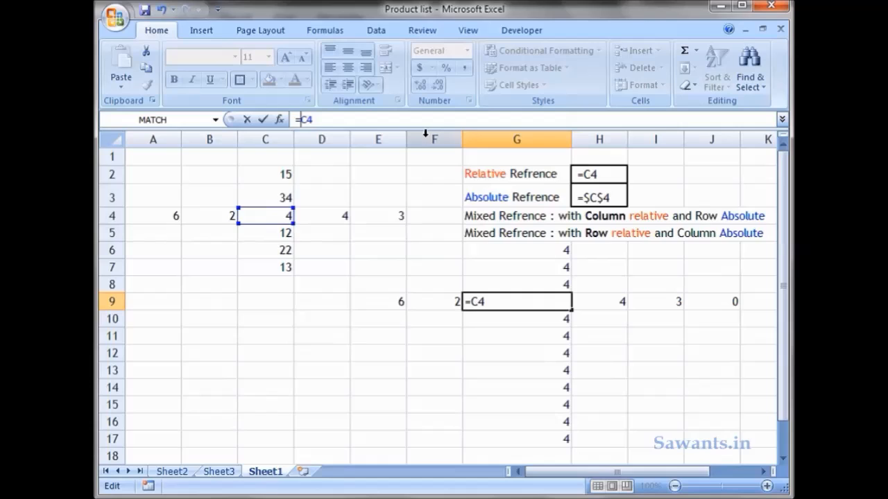
pyautogui.write('$')
pyautogui.press('Return')
# Step: Fill G9's column-absolute formula down to G16 and up to G6
pyautogui.click(558, 302)
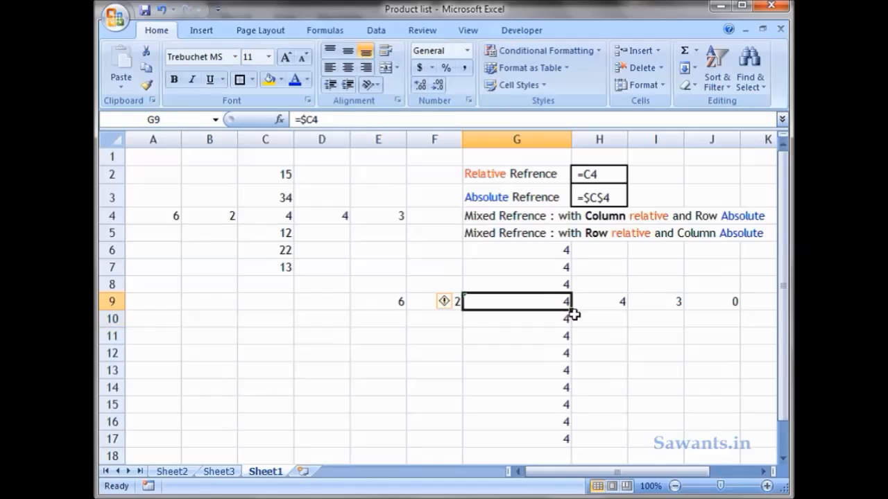
pyautogui.moveTo(571, 313); pyautogui.dragTo(570, 429)
pyautogui.click(530, 319)
pyautogui.click(555, 302)
pyautogui.moveTo(570, 311); pyautogui.dragTo(567, 250)
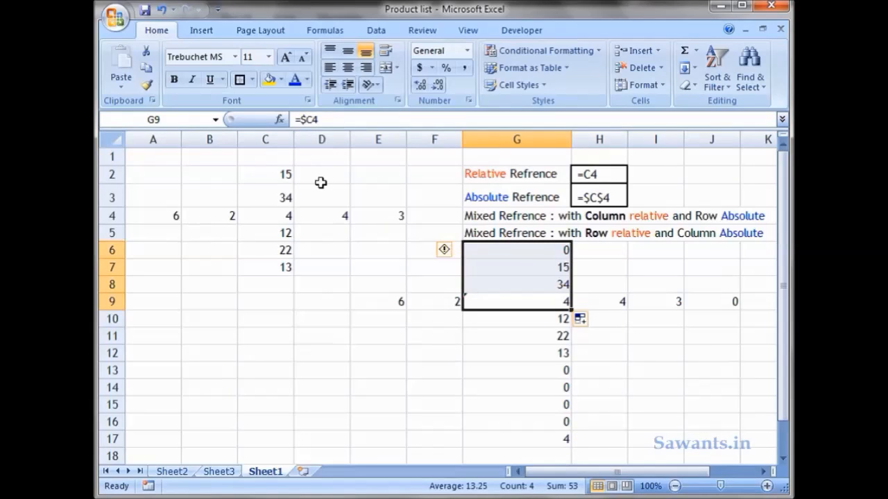
# Step: Fill G9's column-absolute formula across to J9 and back to E9, and check the copied formula in E9
pyautogui.click(528, 301)
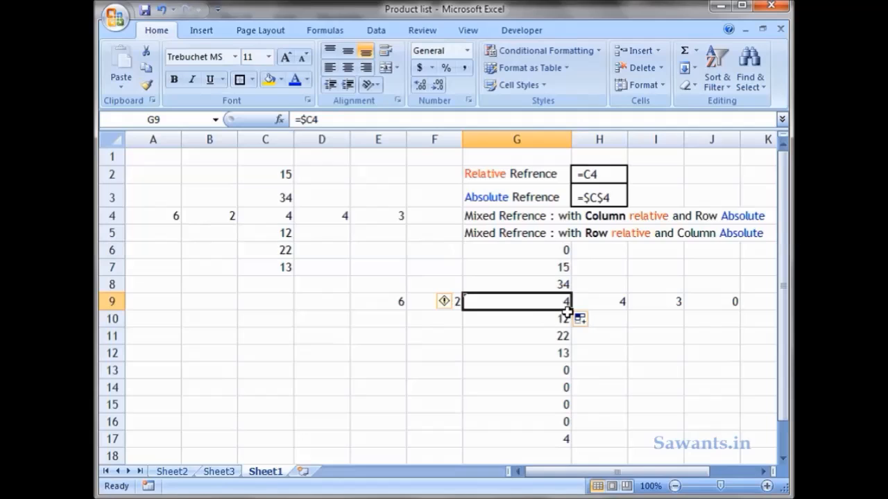
pyautogui.moveTo(569, 311); pyautogui.dragTo(714, 316)
pyautogui.click(504, 306)
pyautogui.moveTo(572, 311); pyautogui.dragTo(371, 308)
pyautogui.doubleClick(393, 301)
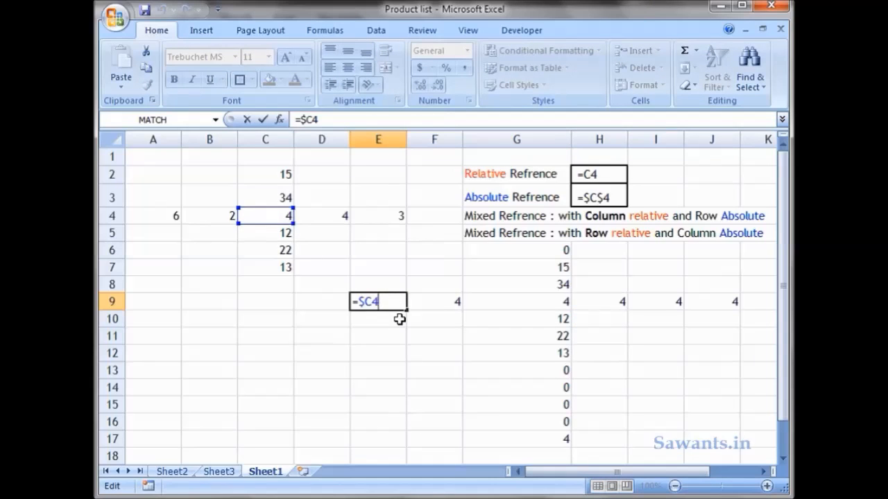
pyautogui.press('Return')
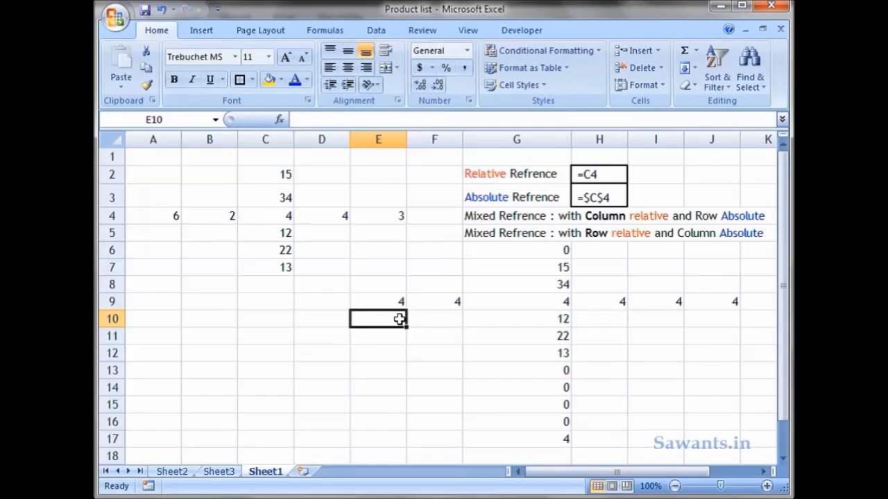
# Step: Inspect the copied column-absolute formula in G11 and compare it with the original in G9
pyautogui.doubleClick(544, 337)
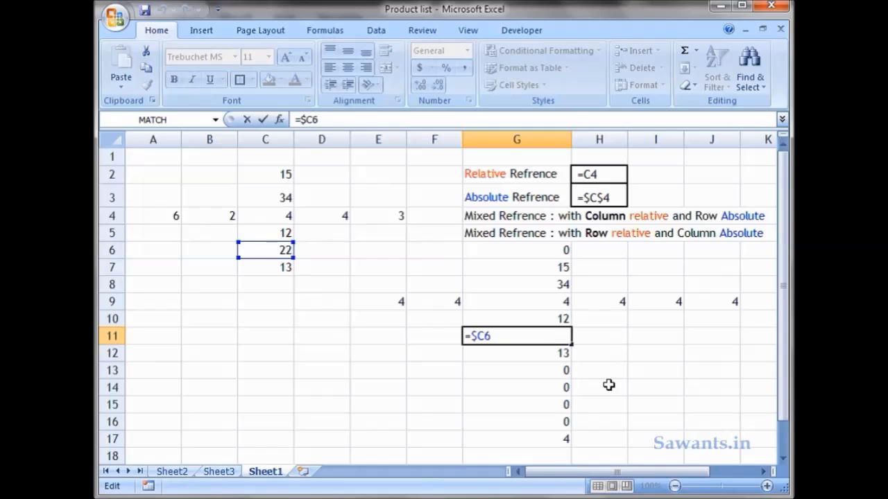
pyautogui.press('Return')
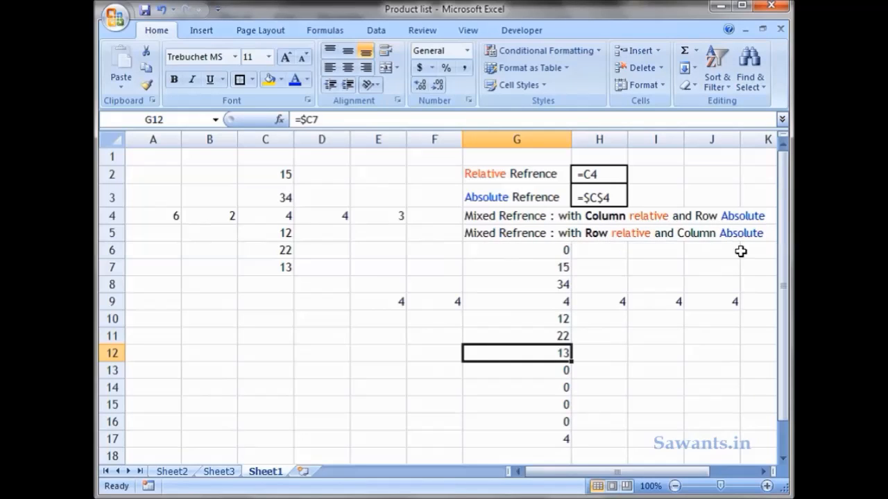
pyautogui.click(560, 305)
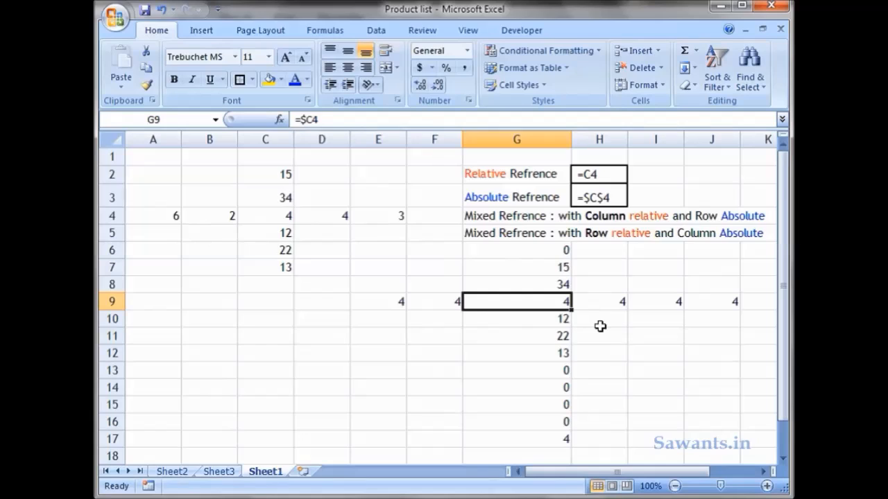